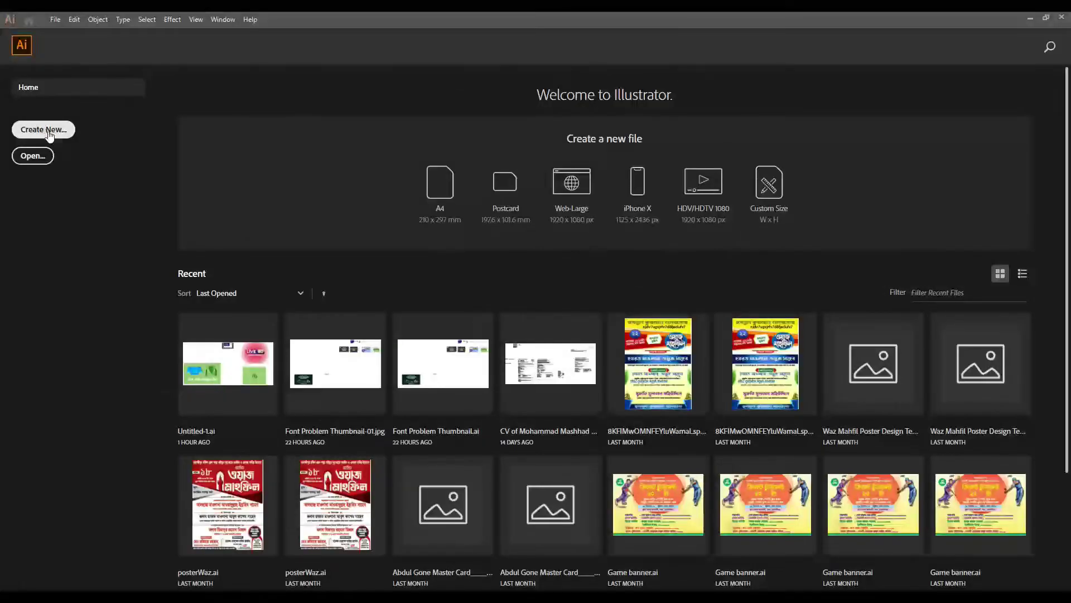
Create a new document from the Web presets using the Common 1366 x 768 px size.
left_click(58, 133)
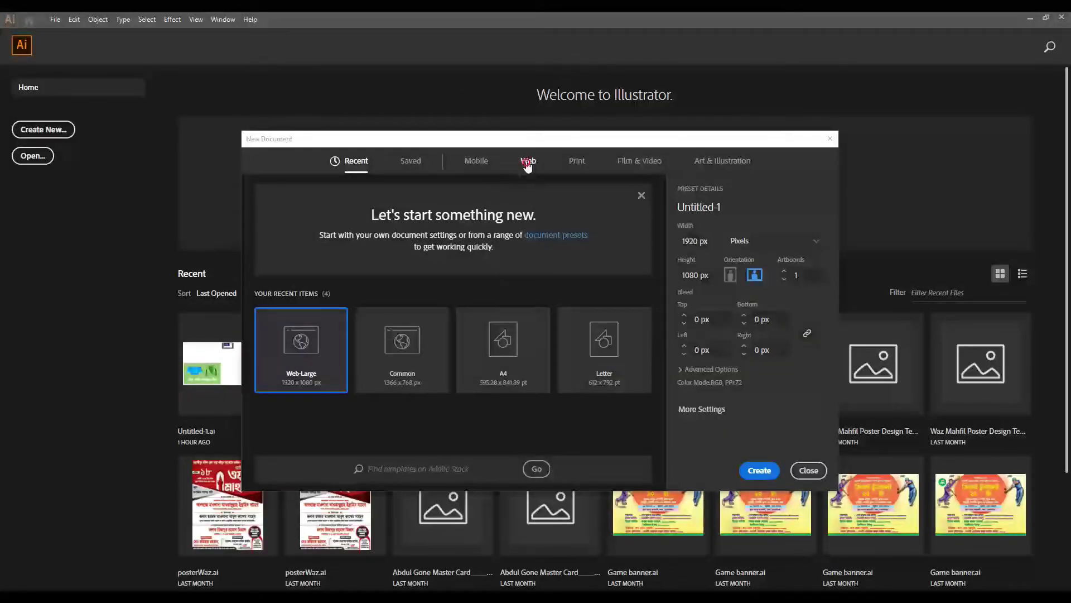
left_click(527, 168)
key("Escape")
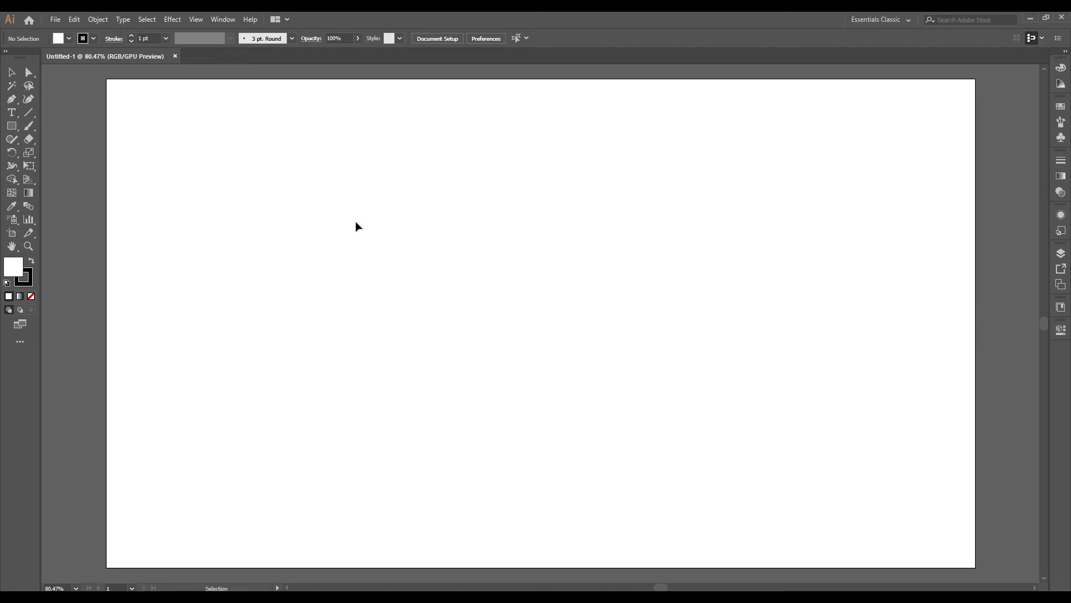
Paste the copied Bengali text onto the artboard, scale it up to about 90 pt and place it near the centre.
left_click(73, 21)
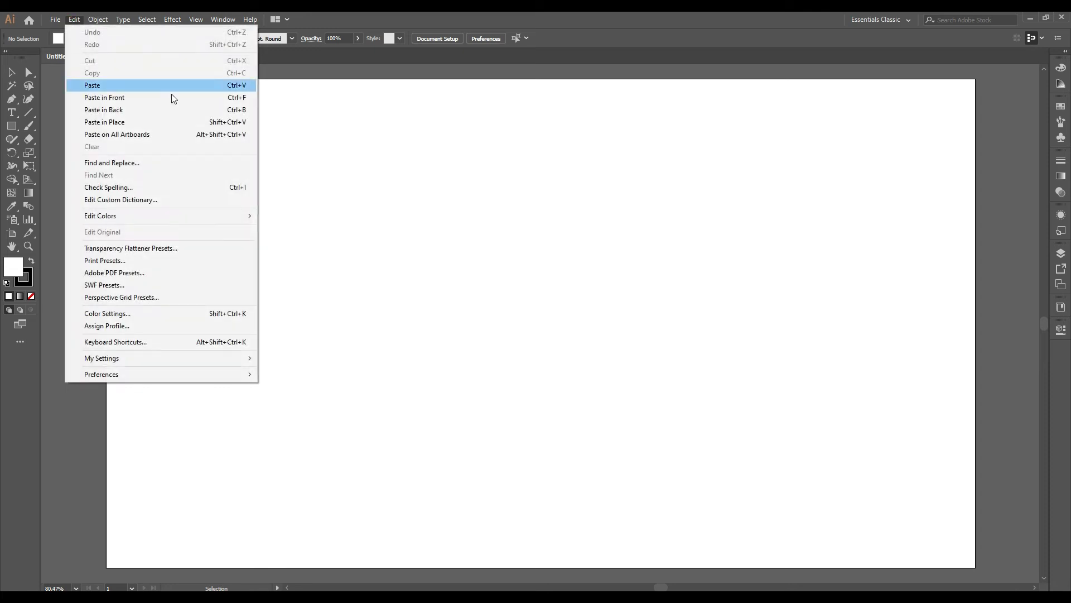
left_click(124, 86)
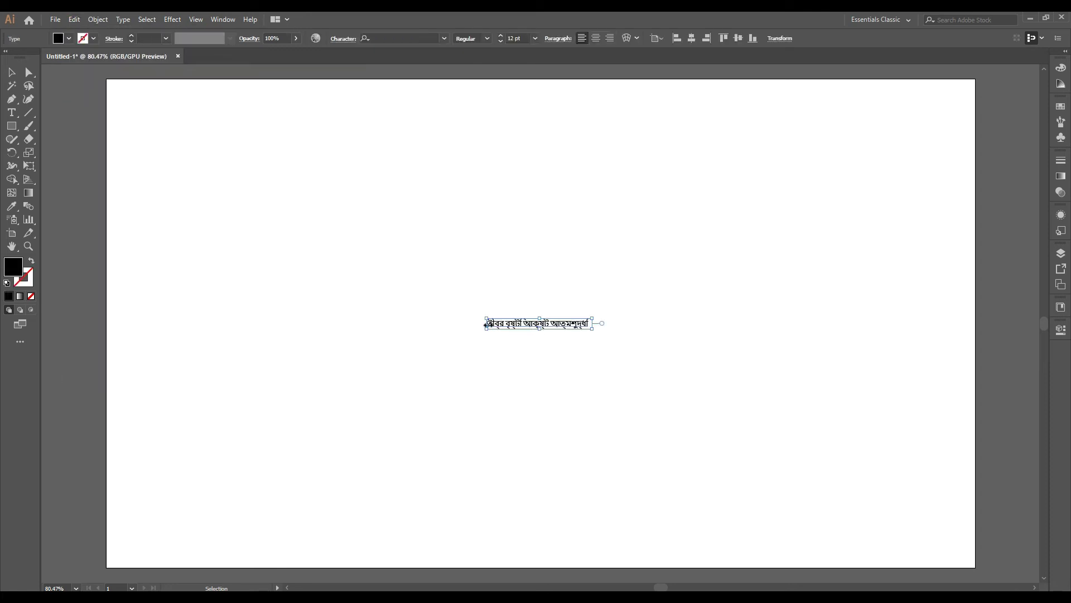
left_click_drag(561, 283, 659, 306)
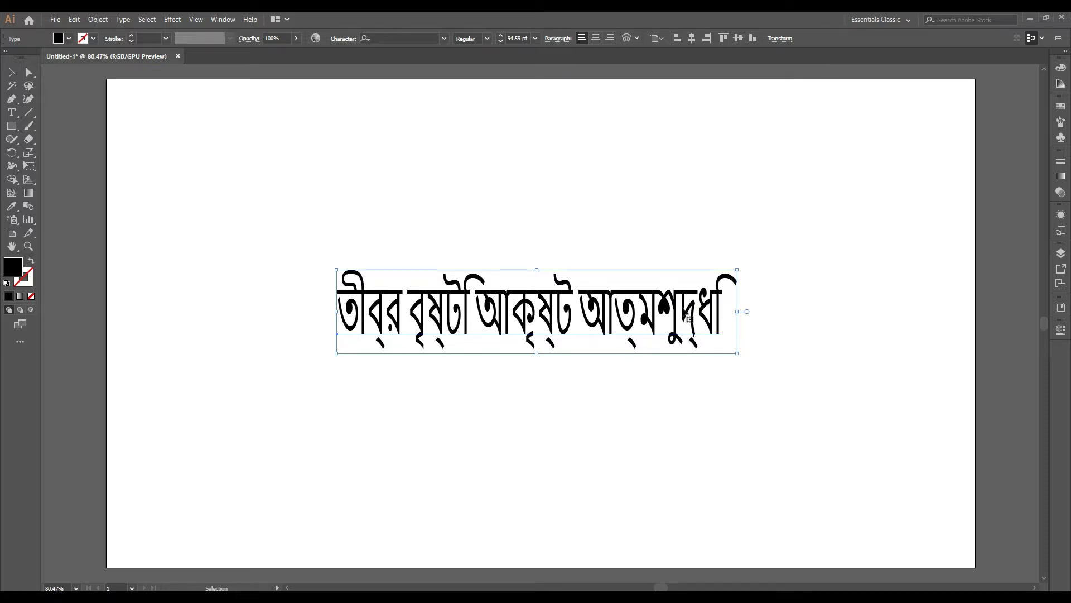
left_click_drag(537, 269, 537, 274)
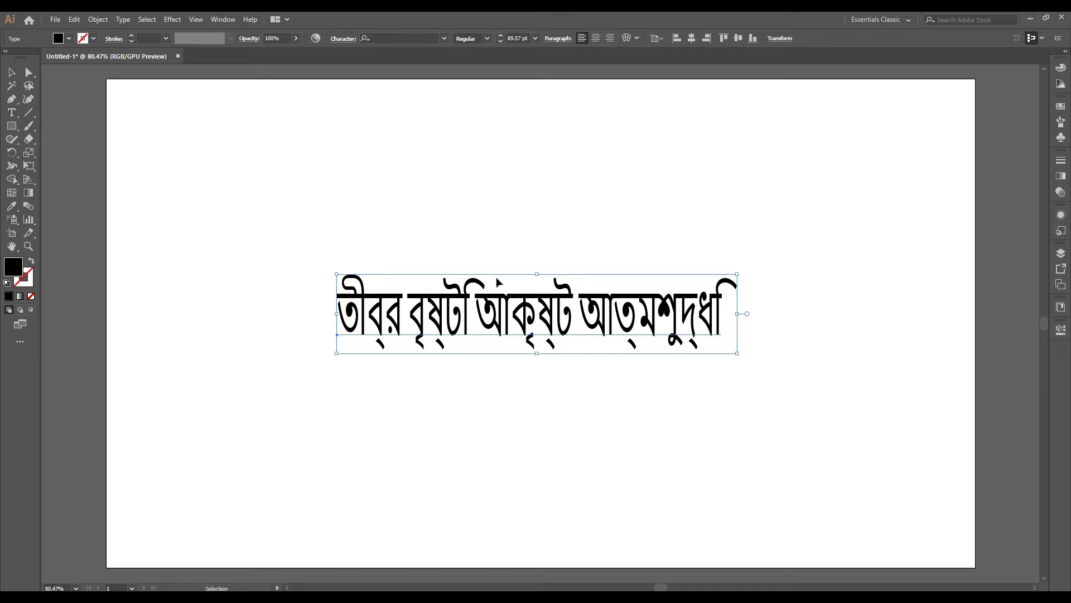
Enable Show Indic Options in the Type preferences.
left_click(74, 20)
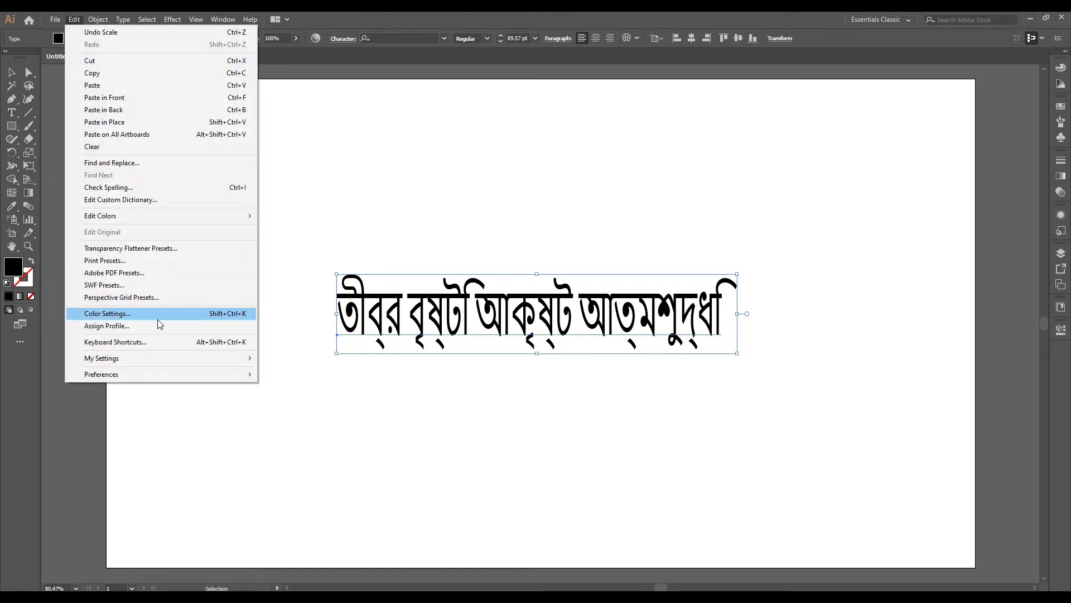
mouse_move(183, 380)
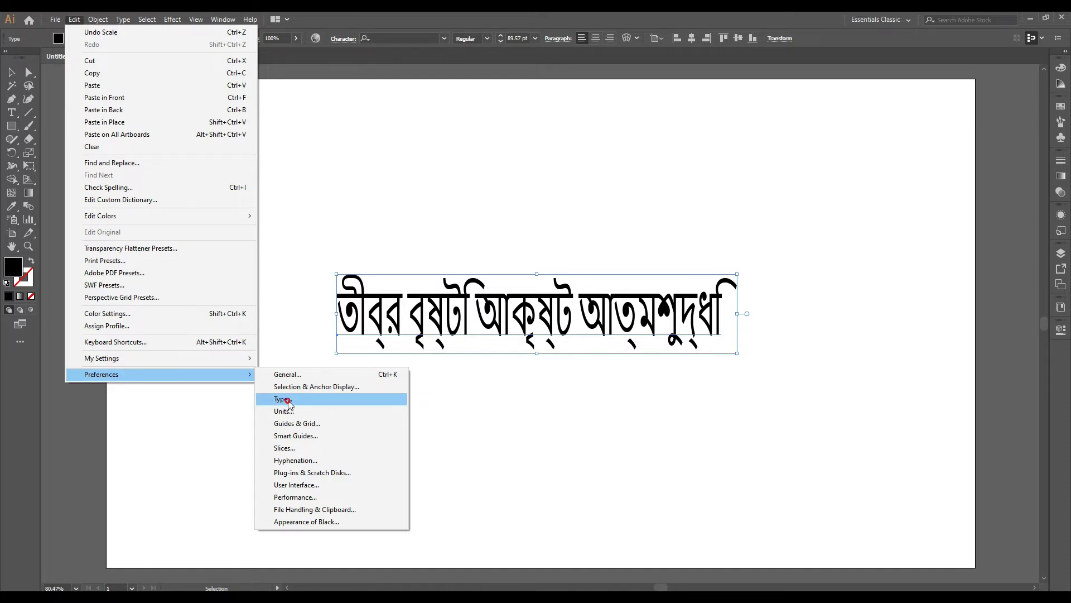
left_click(307, 404)
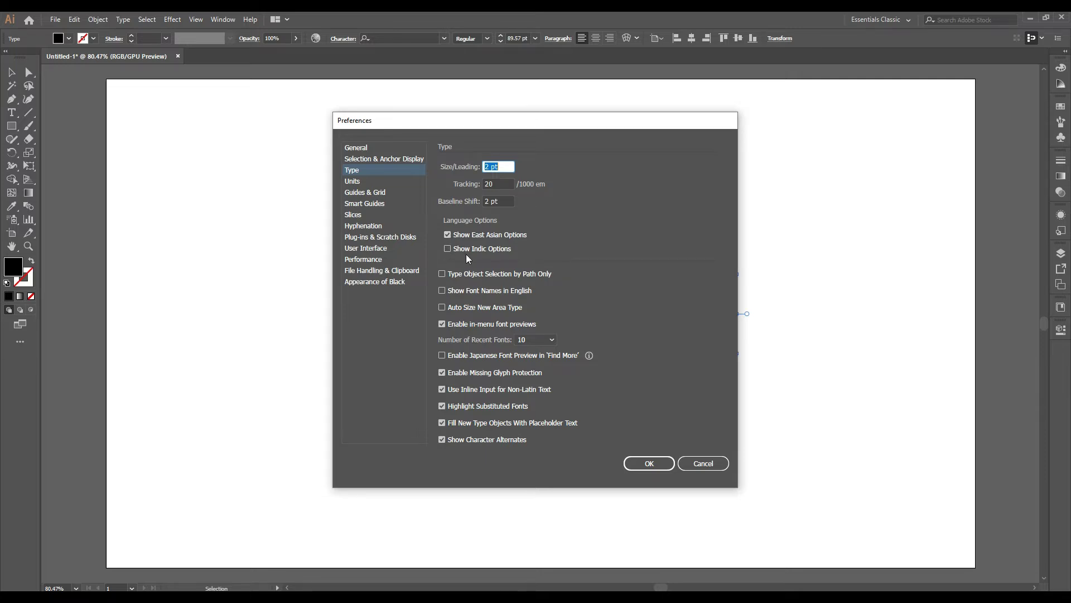
left_click(448, 250)
left_click(649, 464)
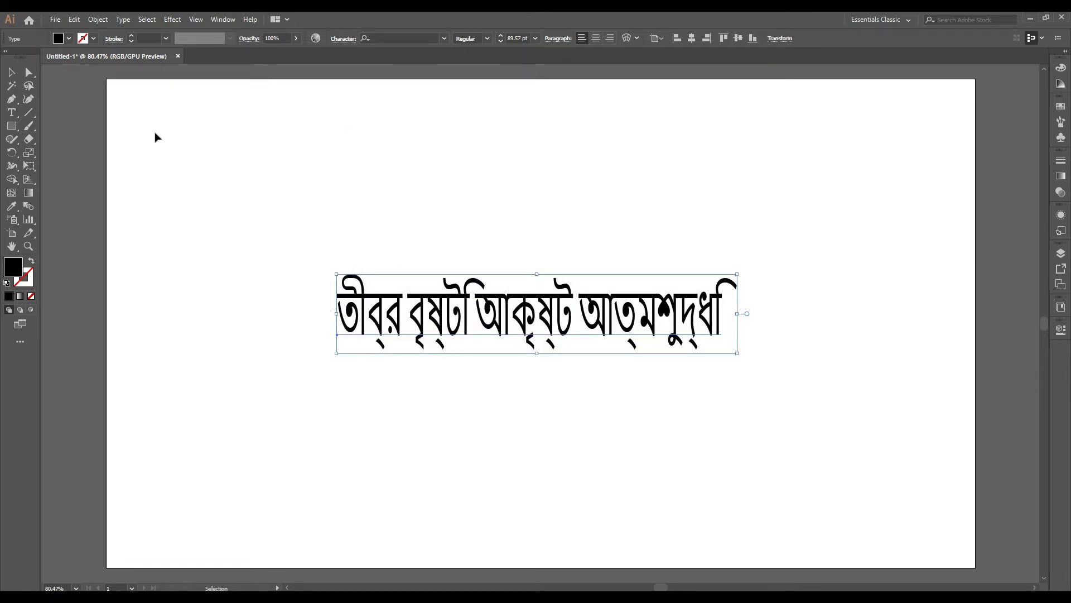
Close the document without saving and quit Illustrator.
left_click(178, 56)
left_click(590, 322)
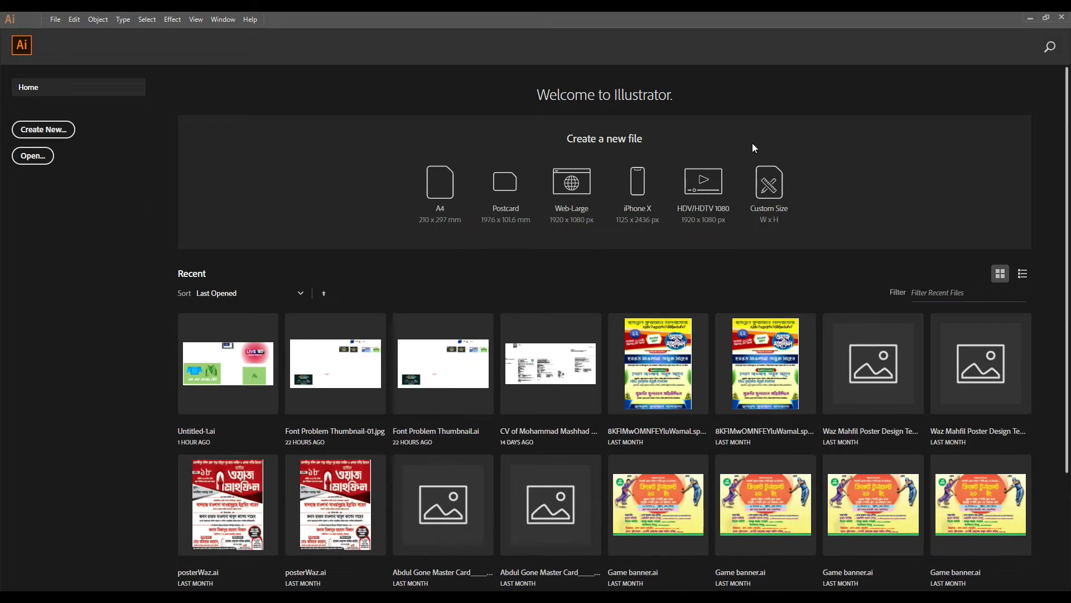
left_click(1062, 18)
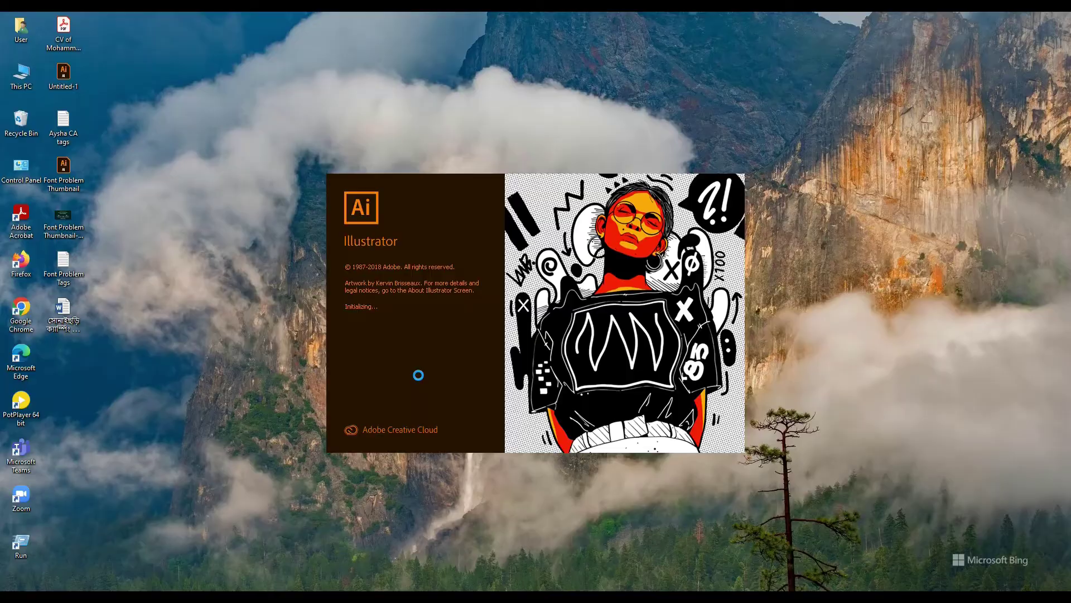
Relaunch Illustrator and create a new document with the Web preset Common, 1366 x 768 px.
key("ctrl+n")
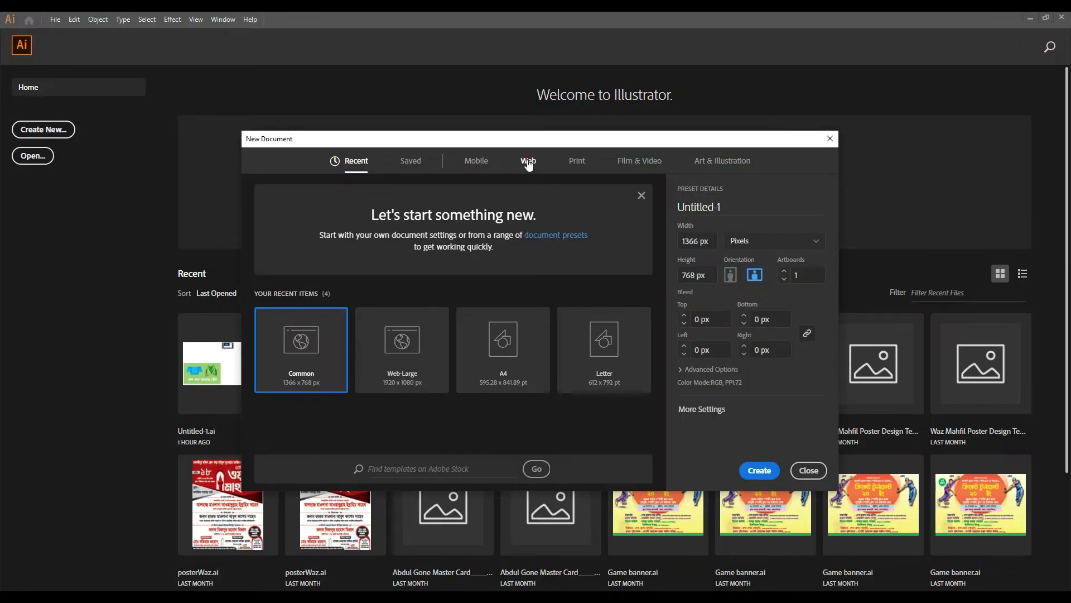
left_click(528, 162)
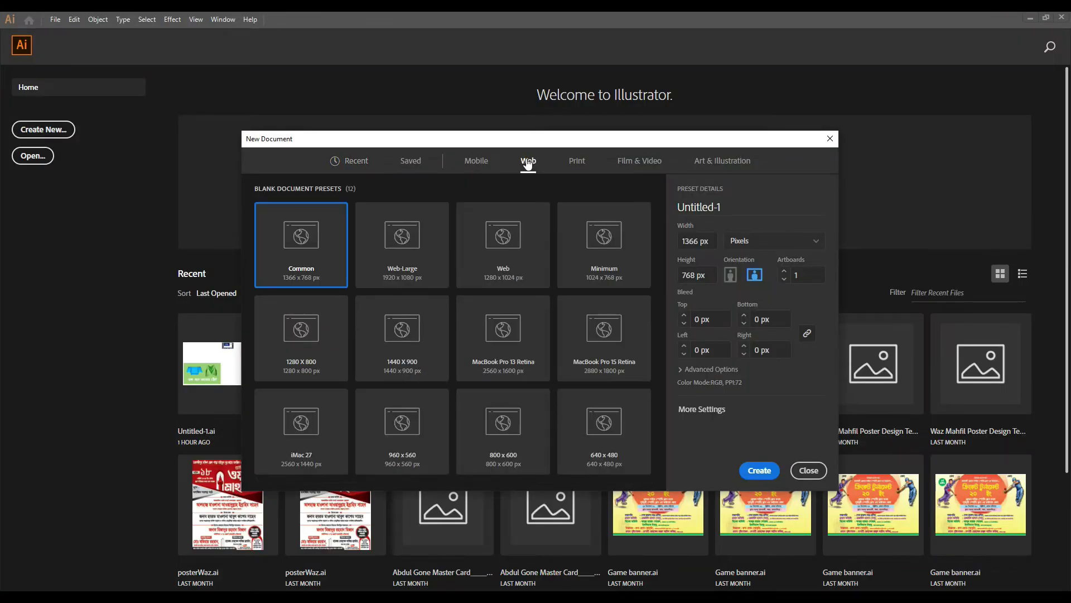
left_click(760, 472)
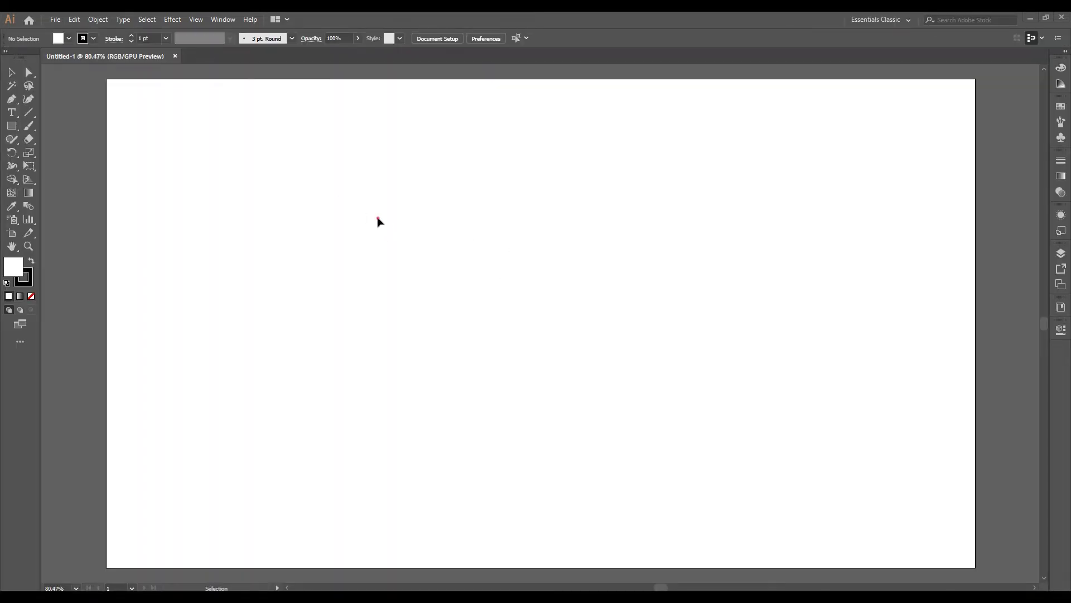
Paste the Bengali text onto the new artboard, enlarge it and move it towards the middle.
right_click(378, 221)
left_click(74, 19)
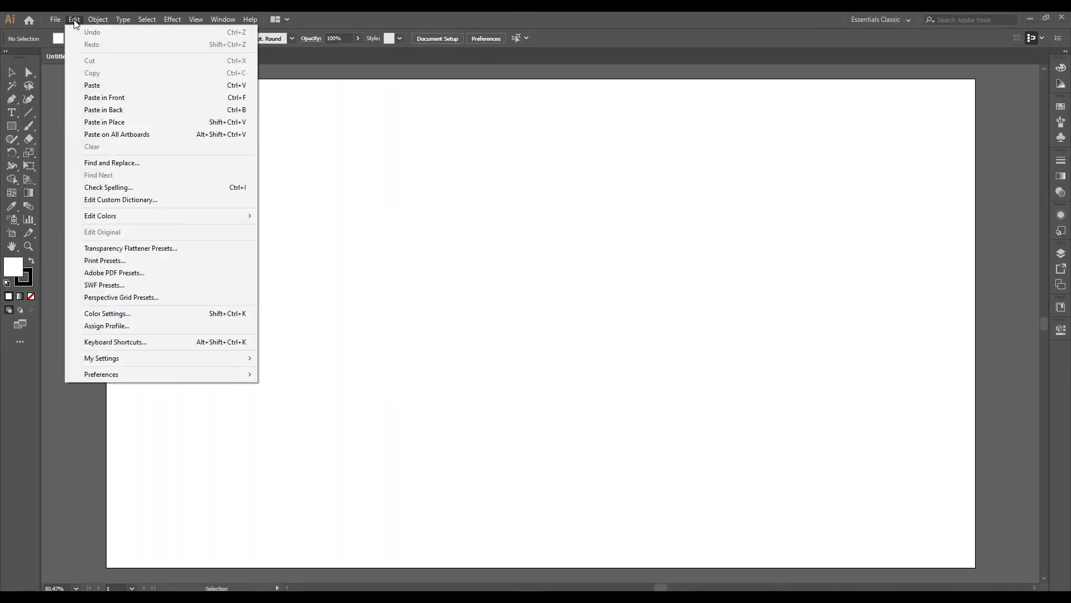
left_click(102, 87)
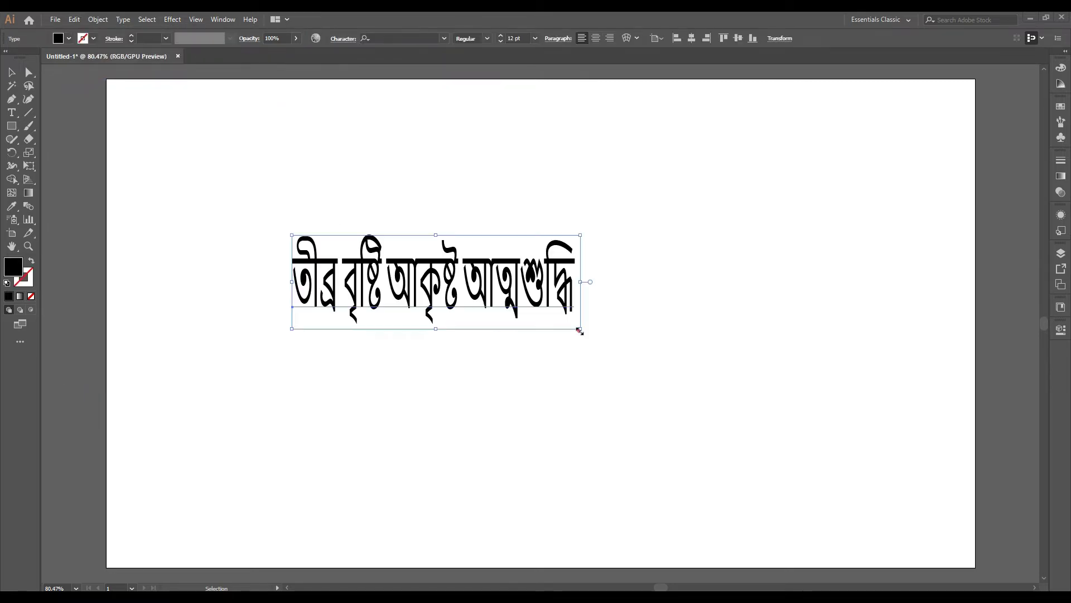
left_click_drag(580, 331, 718, 357)
left_click_drag(725, 294, 776, 295)
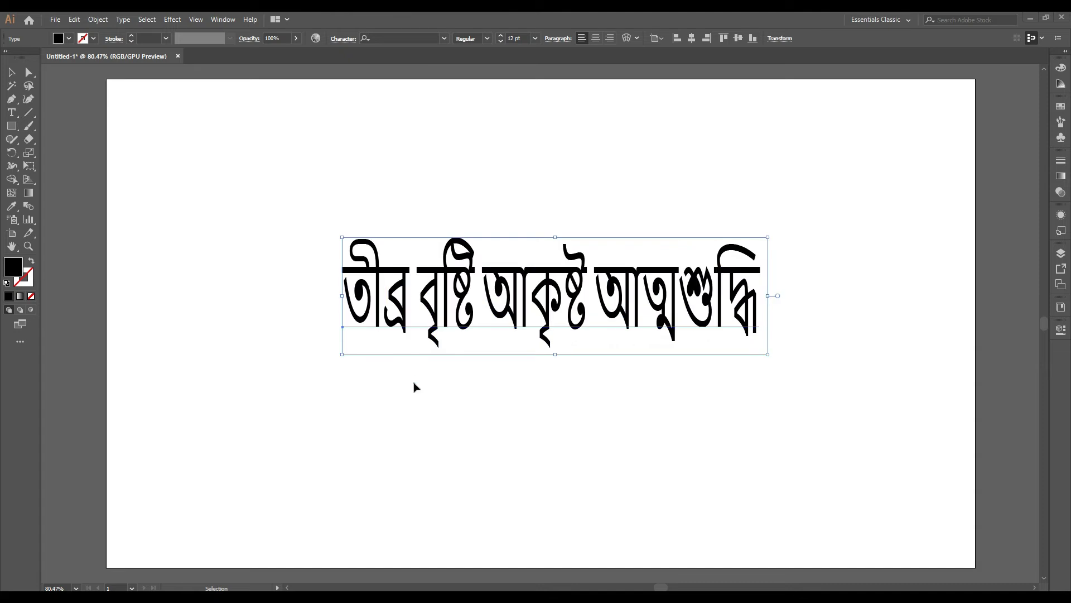
Deselect the text and close the document without saving its changes.
left_click(415, 387)
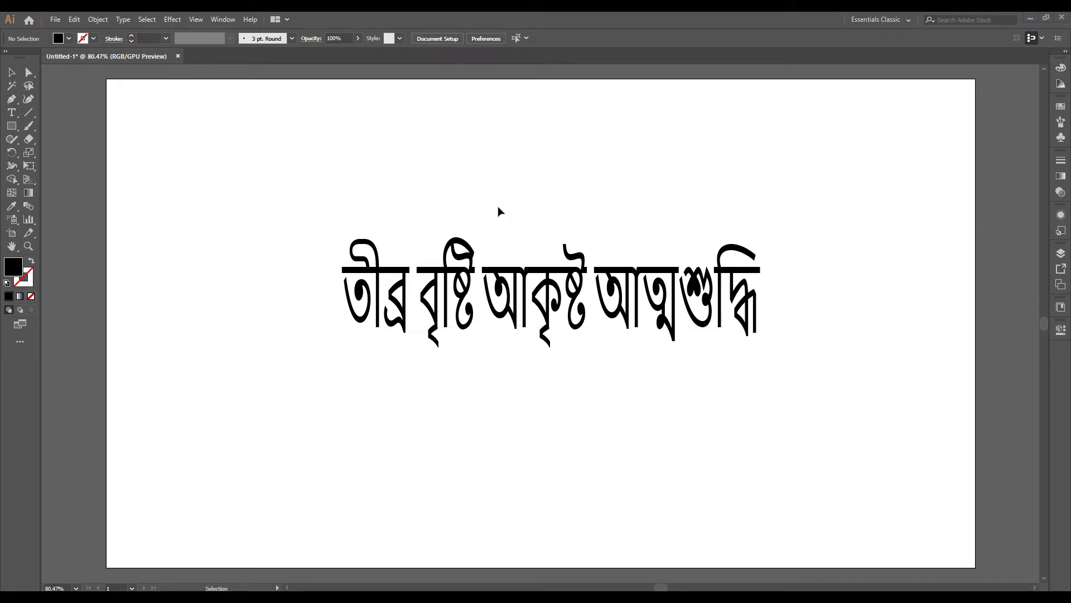
left_click(178, 57)
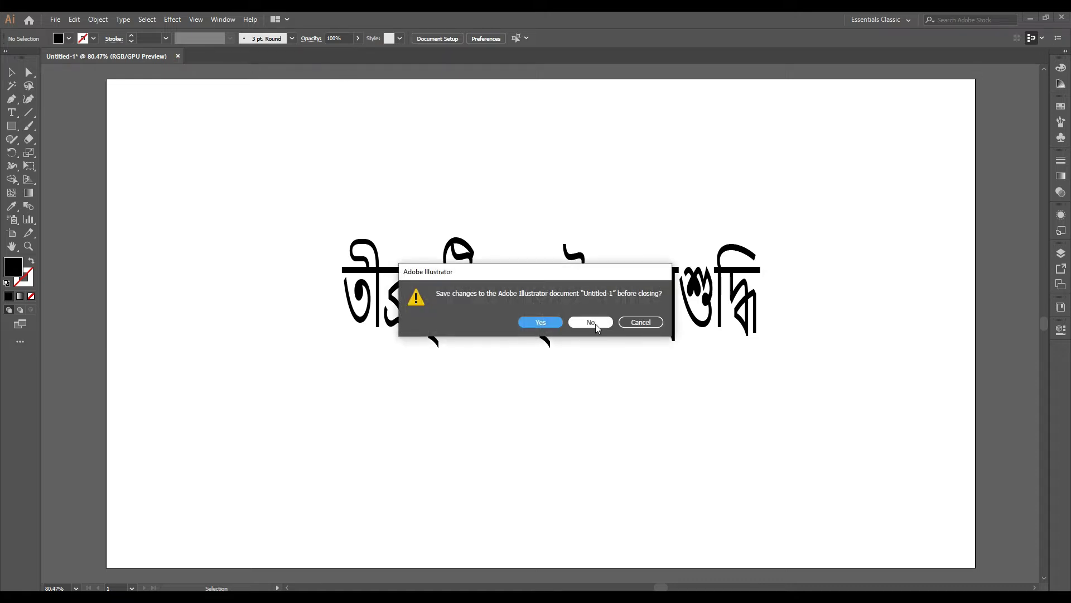
left_click(590, 323)
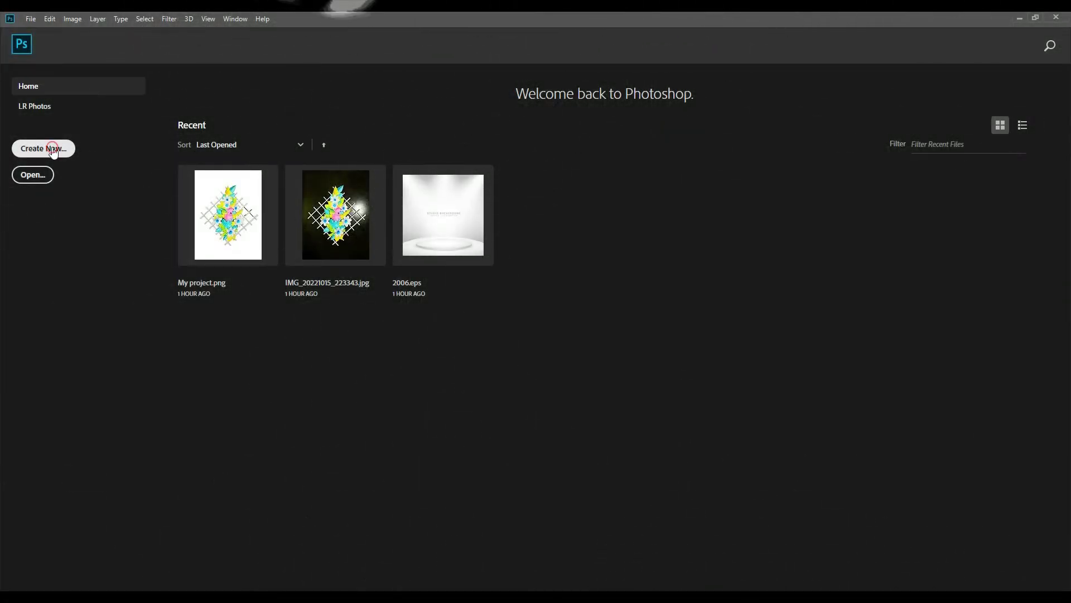
Switch to Photoshop and create a new document with the Web Most Common preset, 1366 x 768 px.
left_click(53, 150)
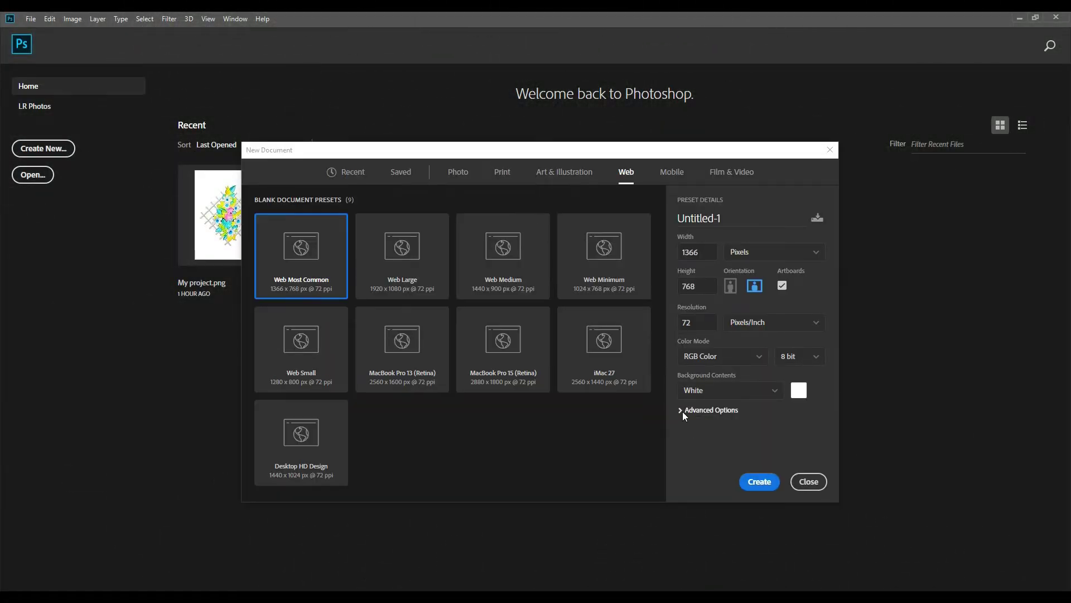
left_click(760, 483)
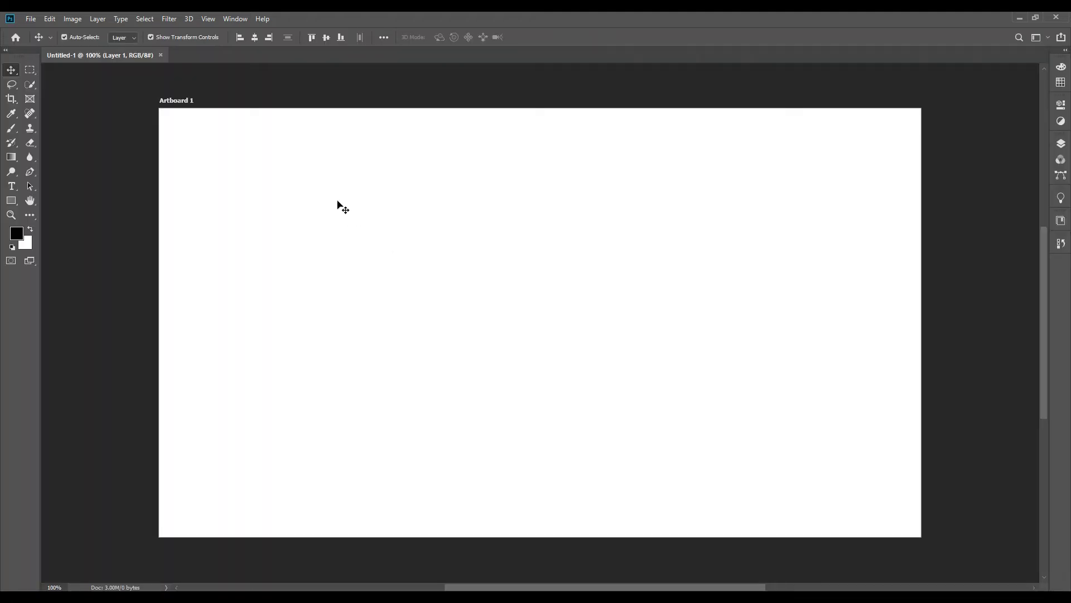
Paste the copied Bengali text into the artboard, scale it to about 489% and move it near the centre.
left_click(50, 18)
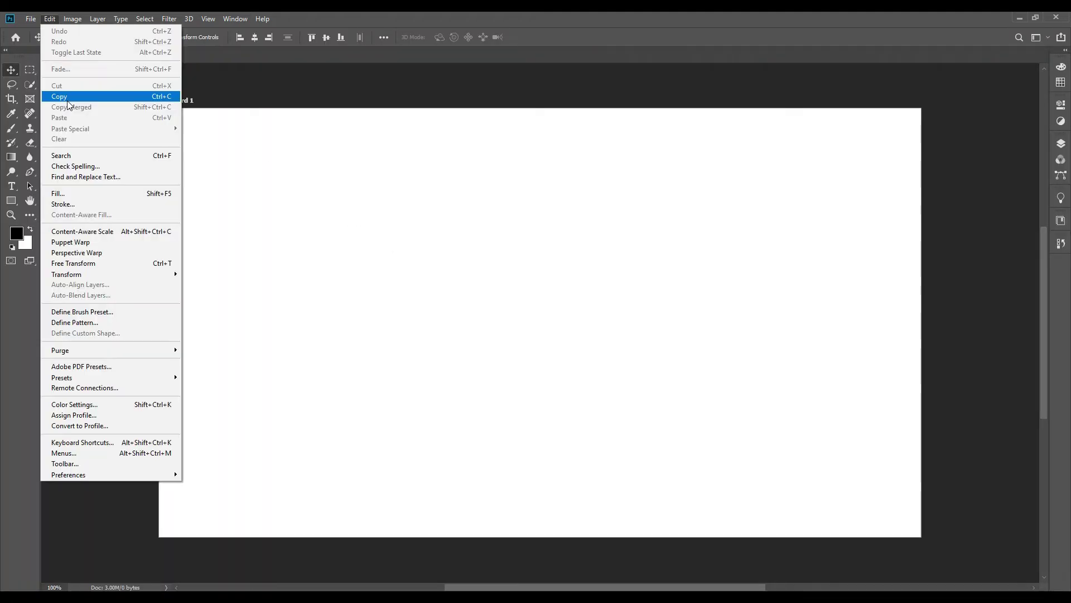
left_click(70, 117)
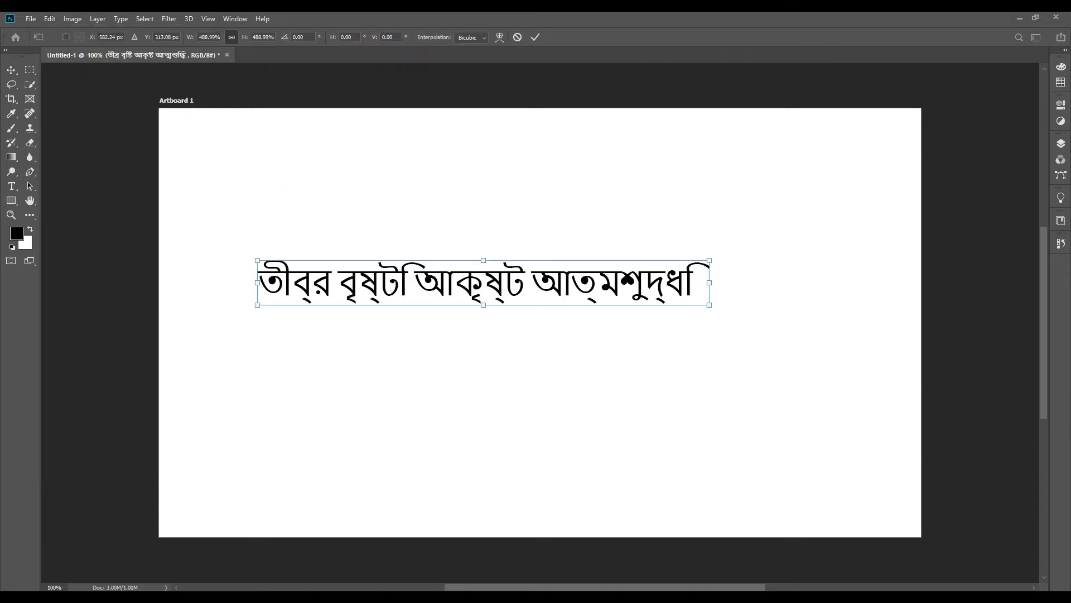
left_click_drag(540, 261, 581, 281)
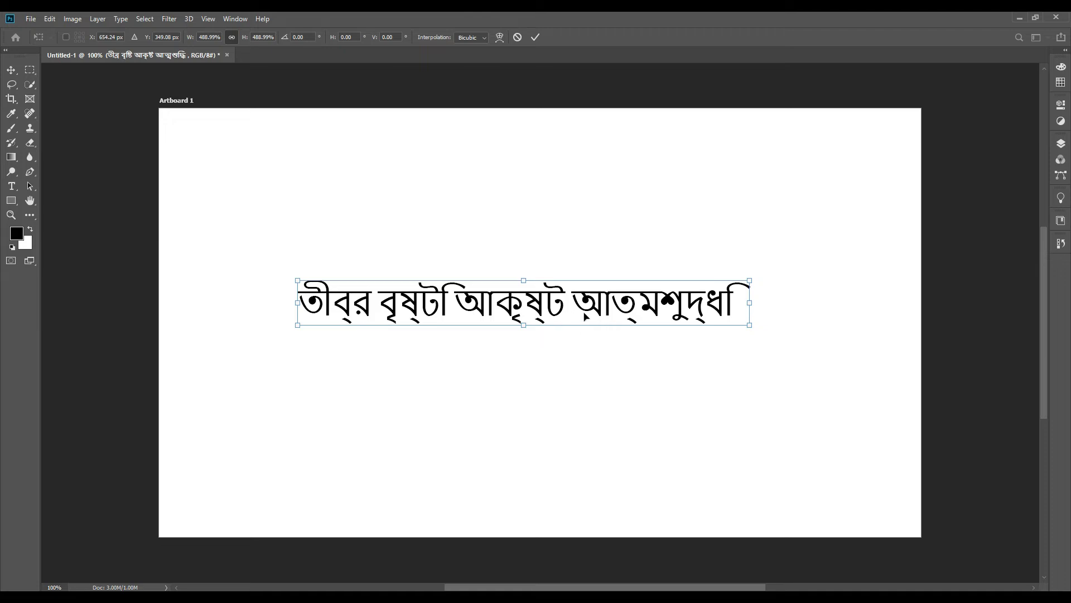
Apply the text's transformation and open the Type preferences.
left_click(50, 18)
mouse_move(72, 19)
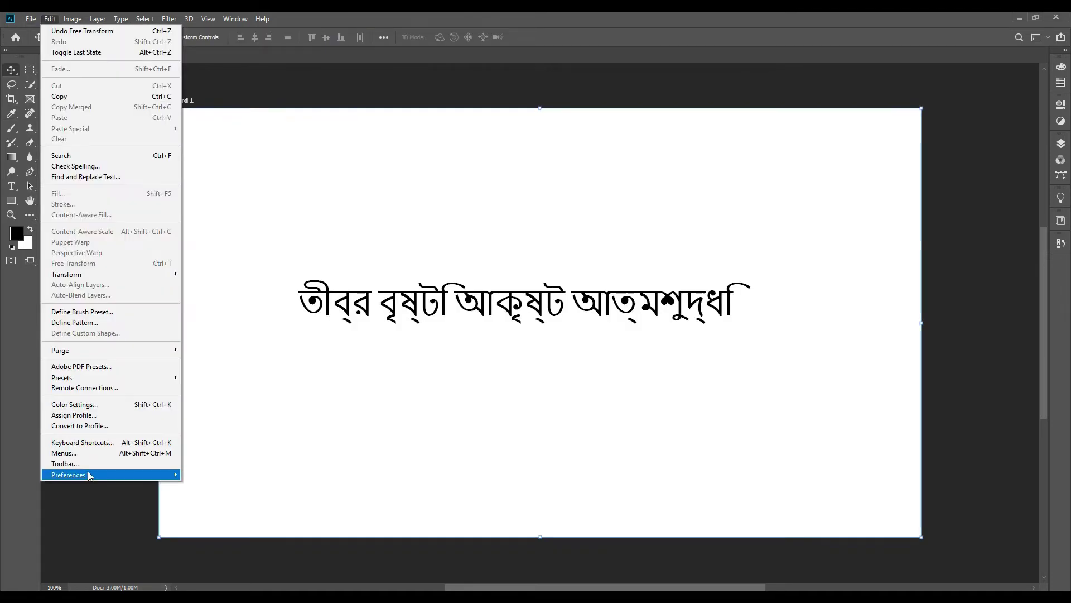
mouse_move(86, 473)
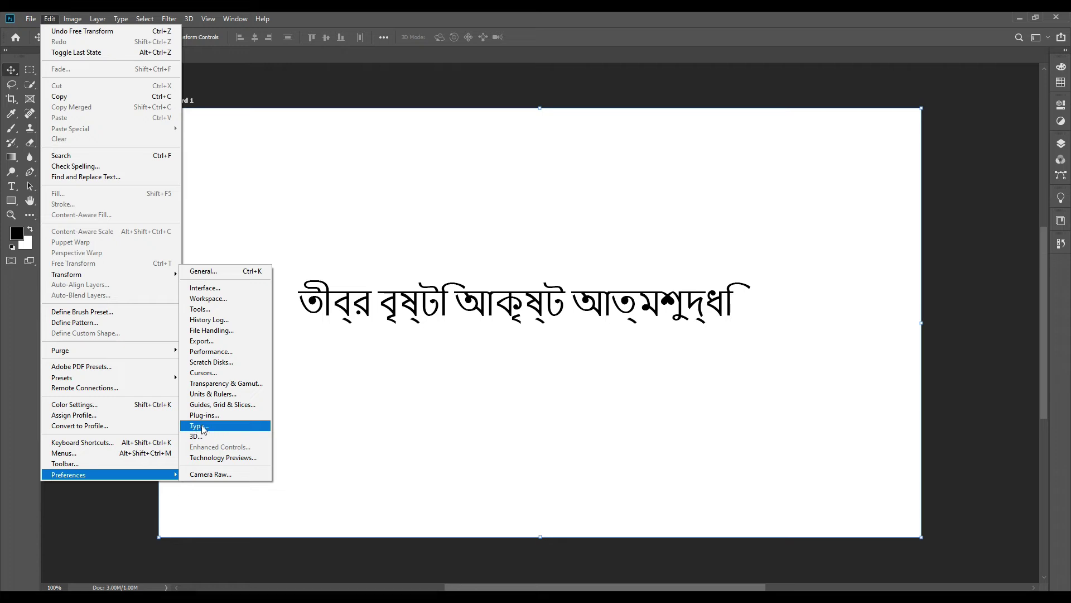
left_click(215, 427)
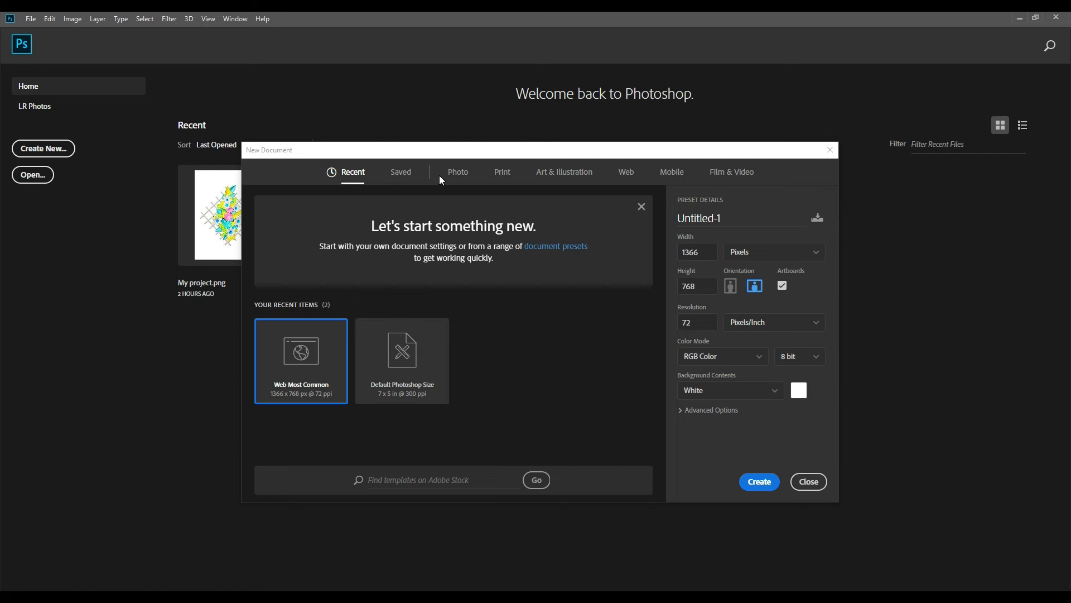
Create another 1366 x 768 px document from the Web presets and select its artboard.
left_click(625, 174)
left_click(754, 481)
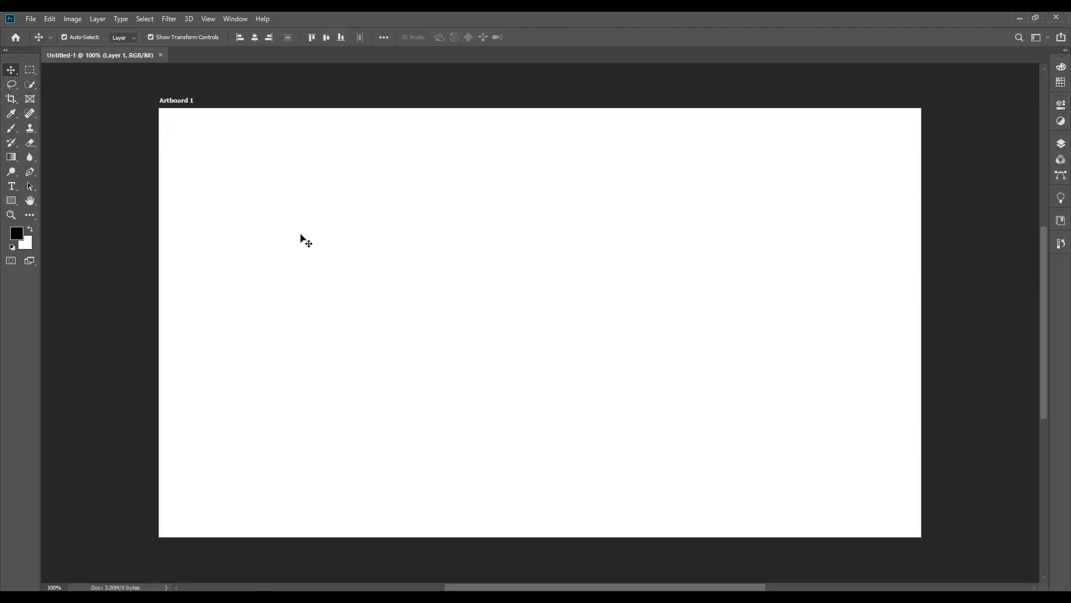
left_click(301, 240)
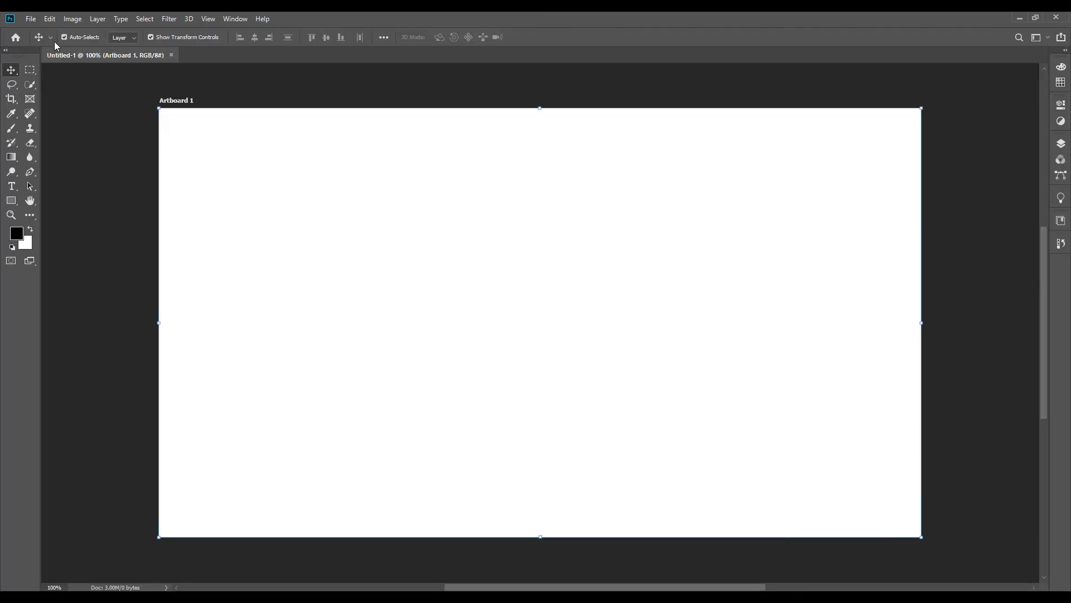
Start a text object with the Type tool on the artboard and paste the copied Bengali text into it.
key("t")
left_click(394, 270)
left_click(50, 18)
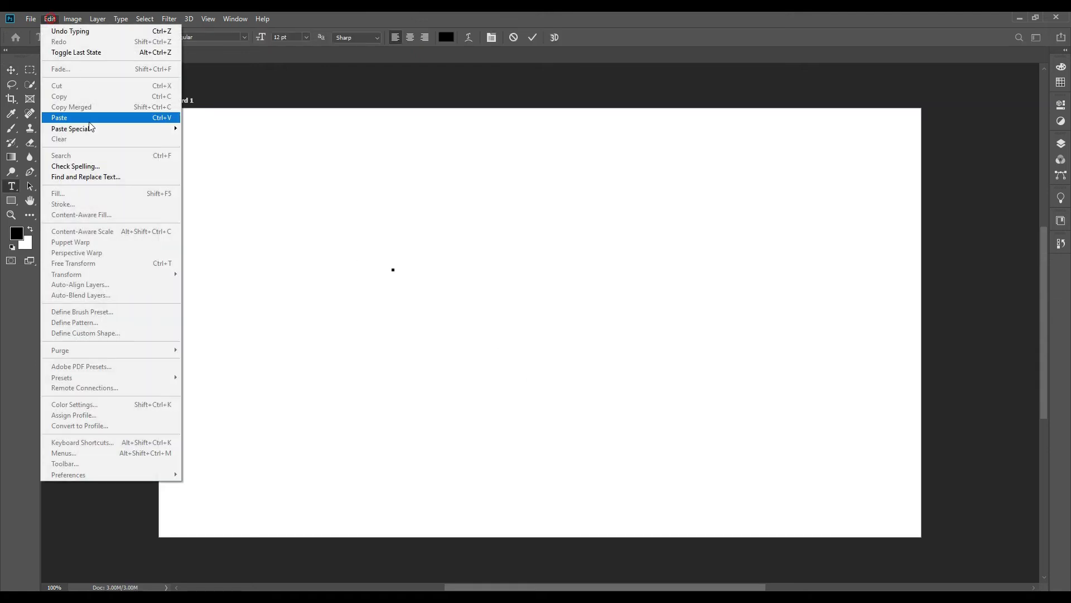
left_click(90, 124)
Scale the Bengali text to about 686%, position it near the artboard's centre, and apply the transformation.
left_click_drag(469, 266, 830, 267)
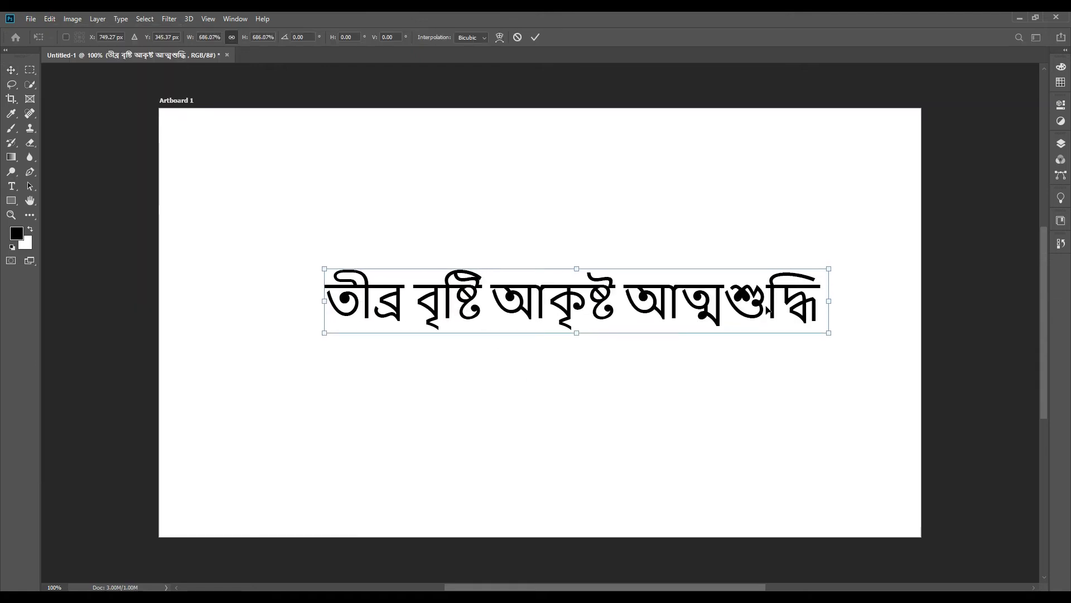
left_click_drag(767, 309, 754, 306)
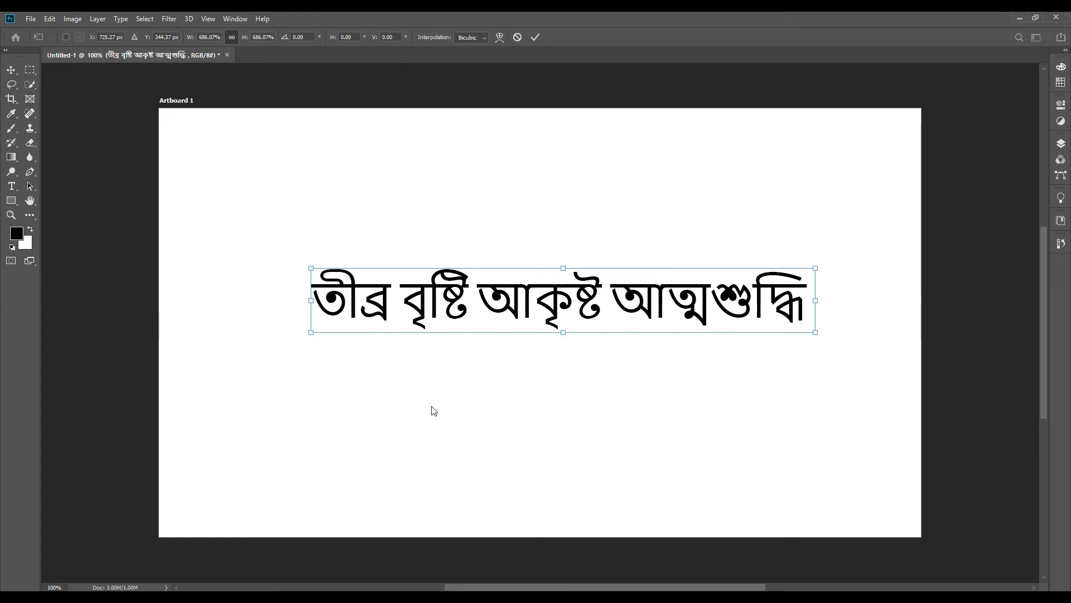
key("Return")
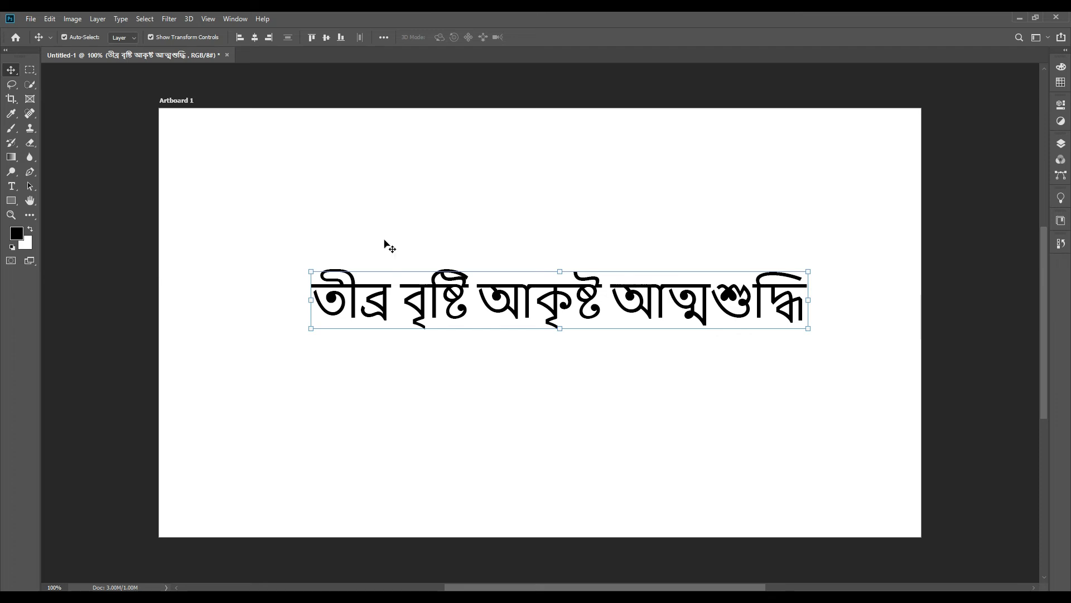
left_click(304, 226)
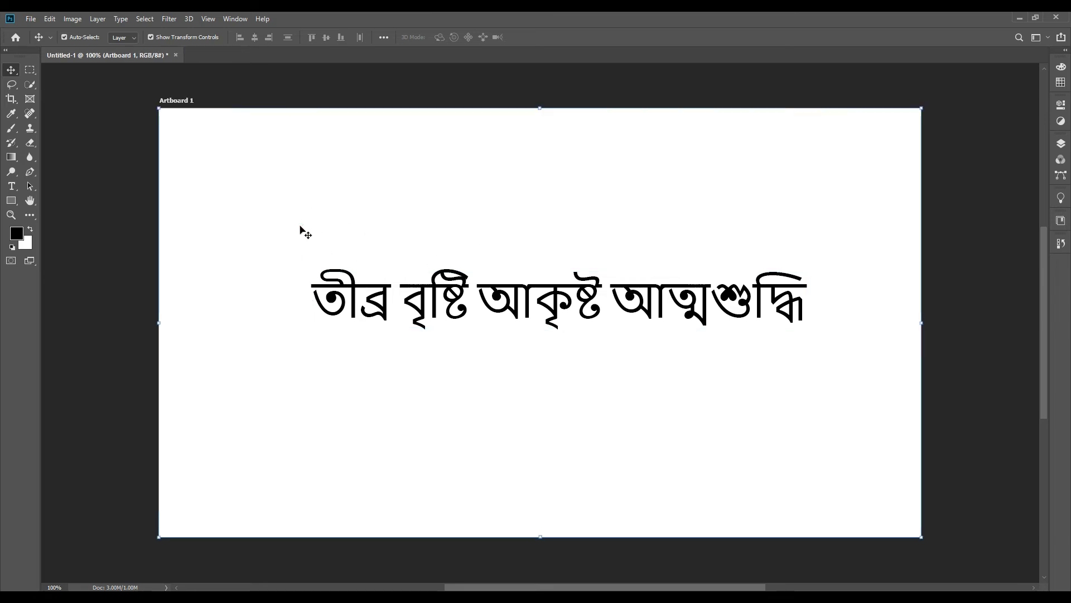